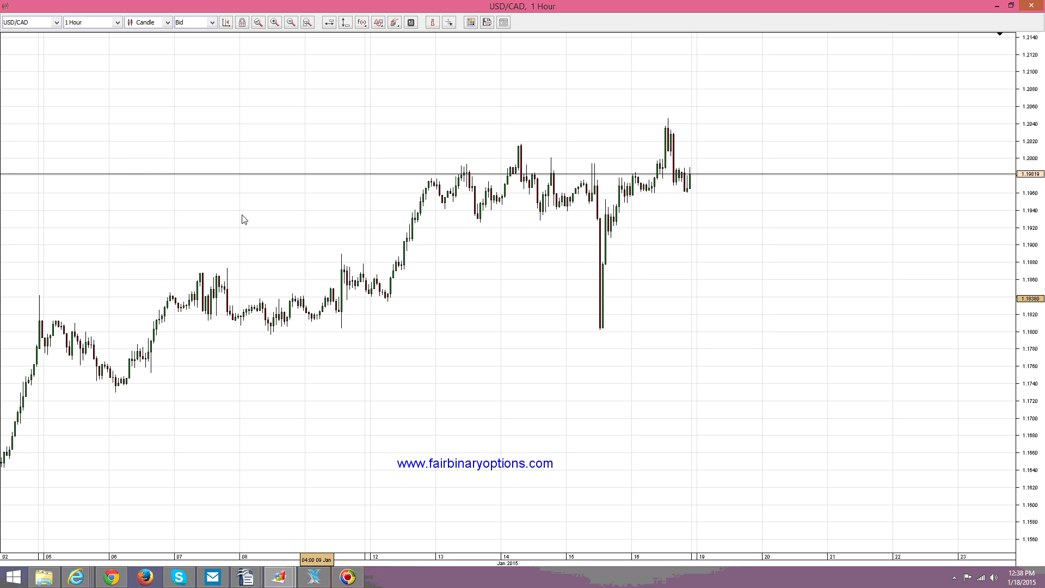
Place a horizontal line at 1.20002 just above the recent USD/CAD candles.
click(329, 22)
mouse_move(338, 60)
mouse_down()
mouse_move(357, 100)
mouse_move(762, 149)
mouse_move(805, 169)
mouse_move(833, 162)
mouse_up()
Make the 1.20002 horizontal line thicker.
right_click(825, 158)
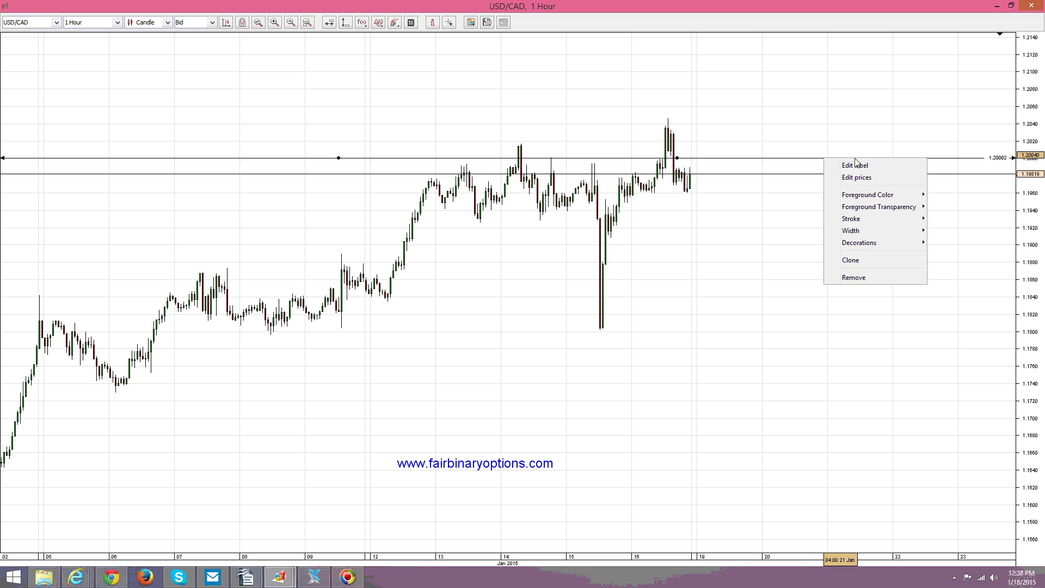
mouse_move(865, 230)
click(945, 242)
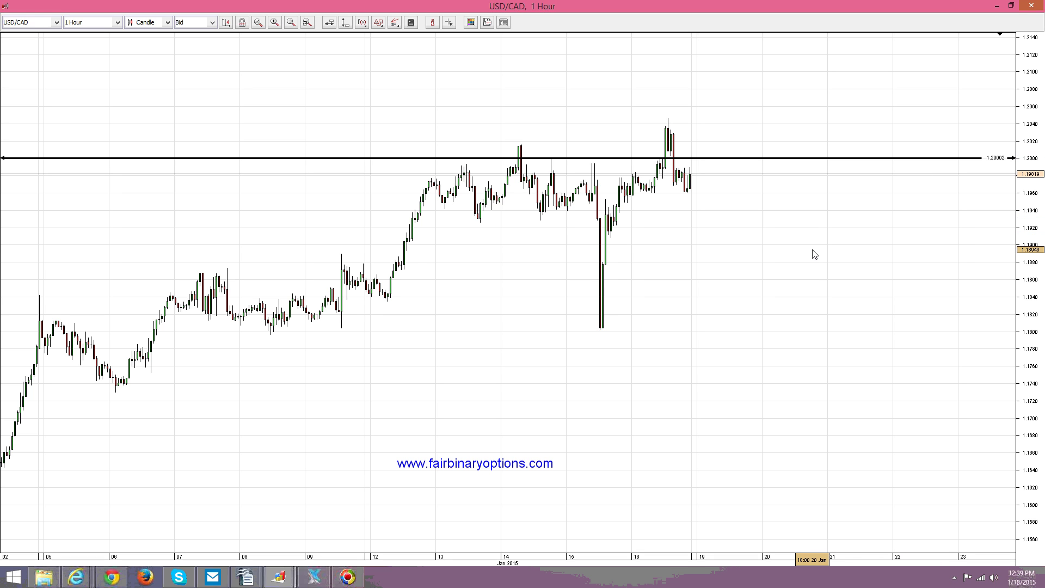
Shift the chart left to leave empty future dates through 22 Jan.
drag(106, 246, 306, 269)
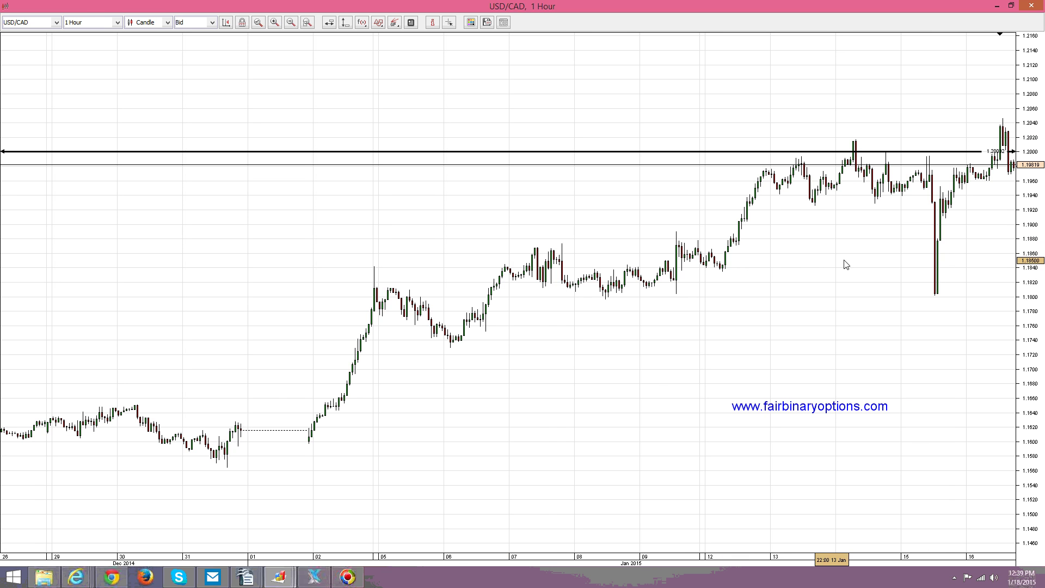
drag(844, 263, 686, 264)
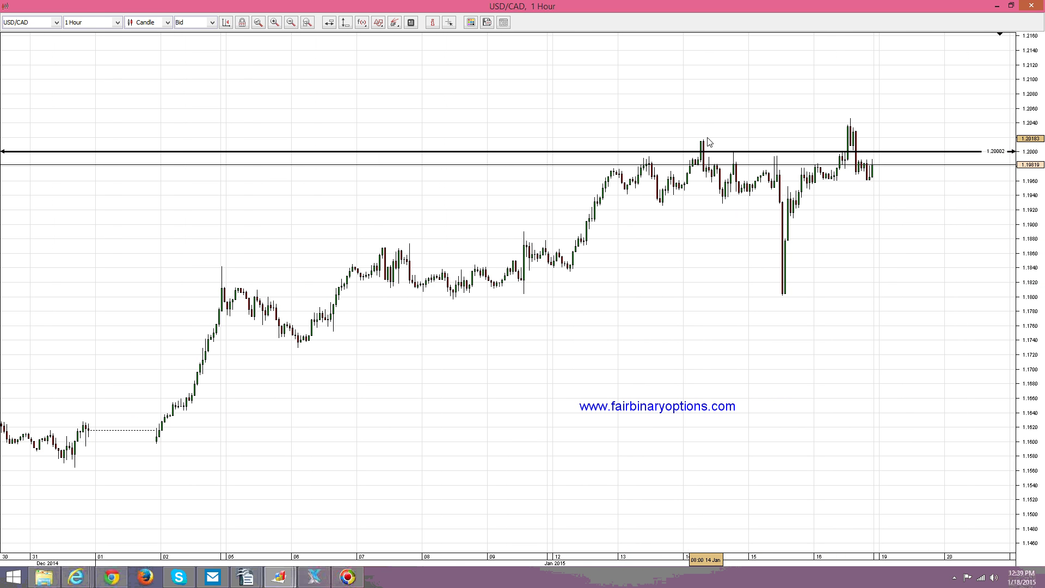
drag(735, 283, 517, 289)
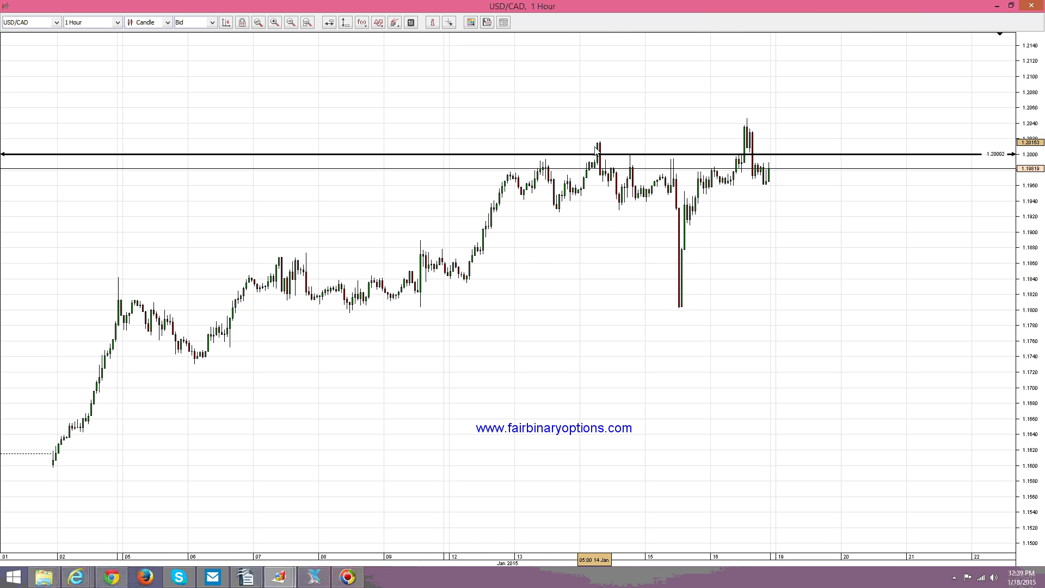
click(379, 24)
click(400, 73)
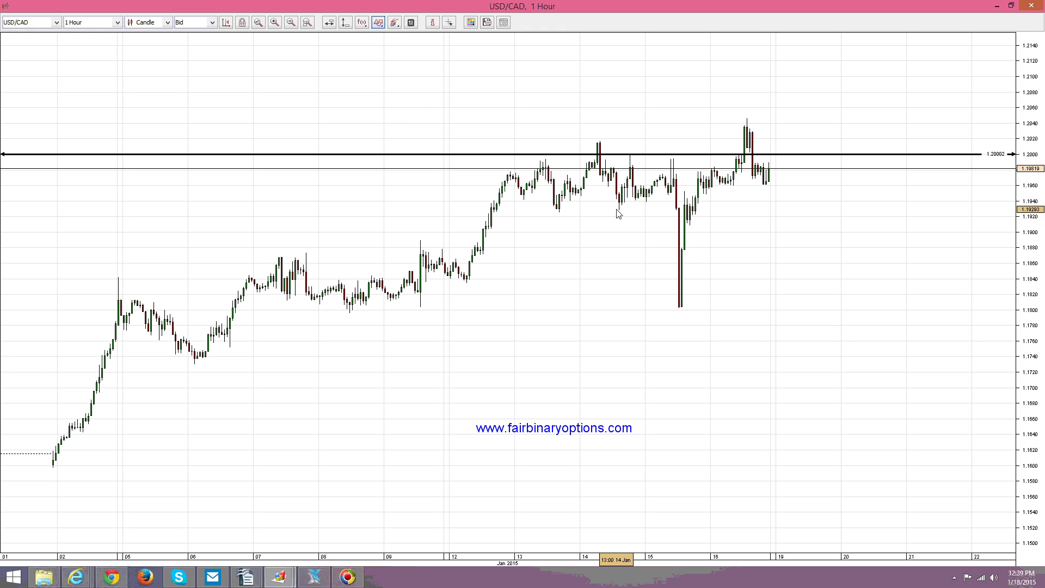
Draw a rising trendline from the 14 Jan low to the 16 Jan candles, then hide the crosshair.
drag(619, 208, 697, 183)
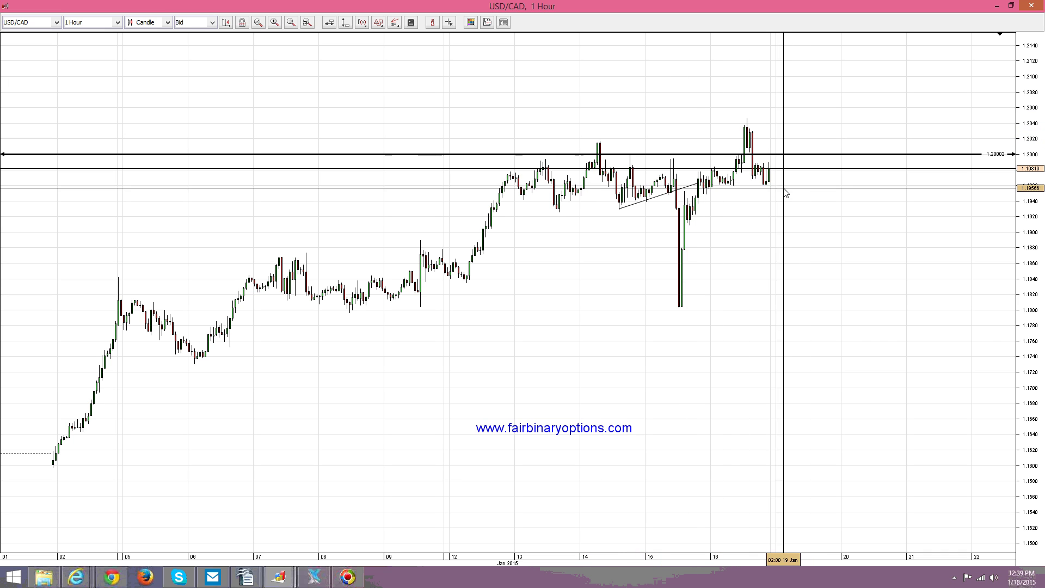
click(449, 22)
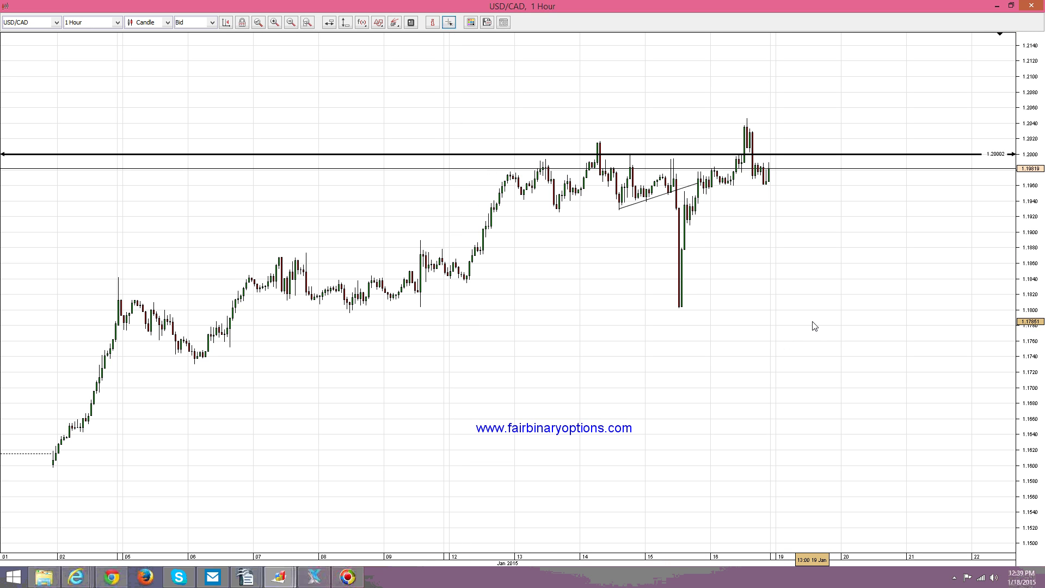
Draw two rectangle zones around the 16 Jan consolidation and the latest candles.
click(381, 22)
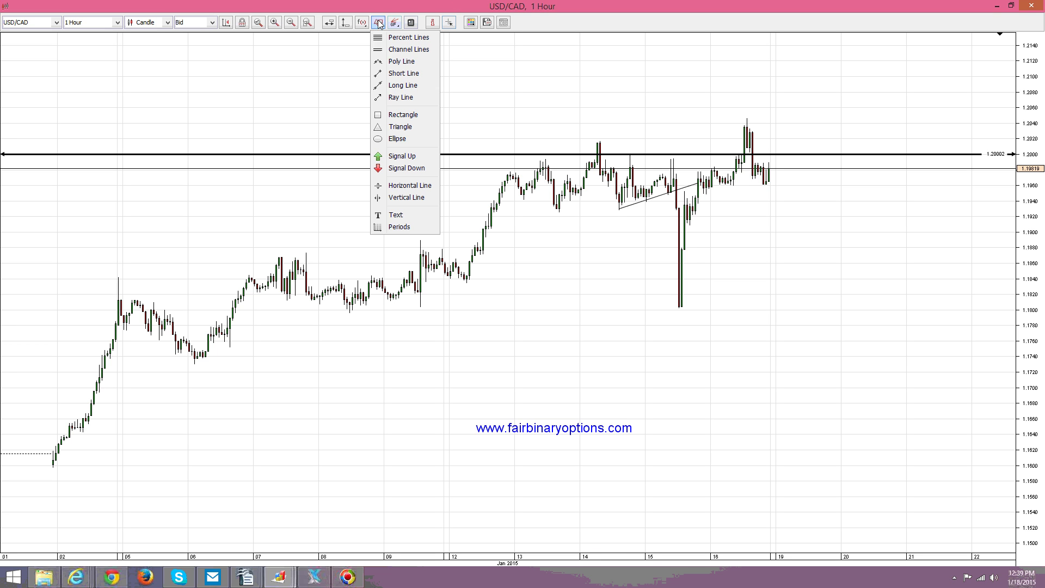
click(399, 117)
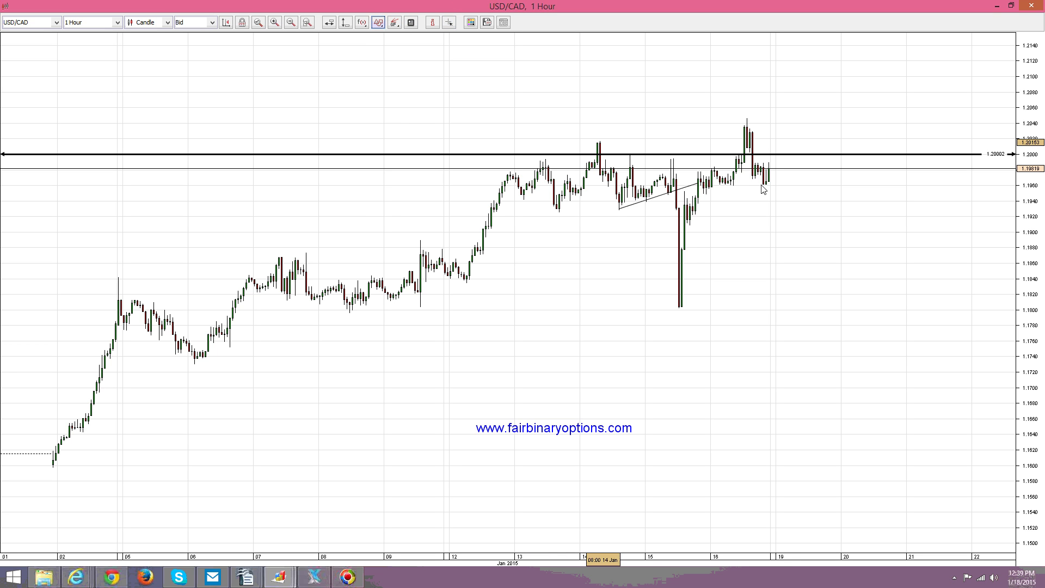
drag(697, 168, 730, 188)
click(378, 22)
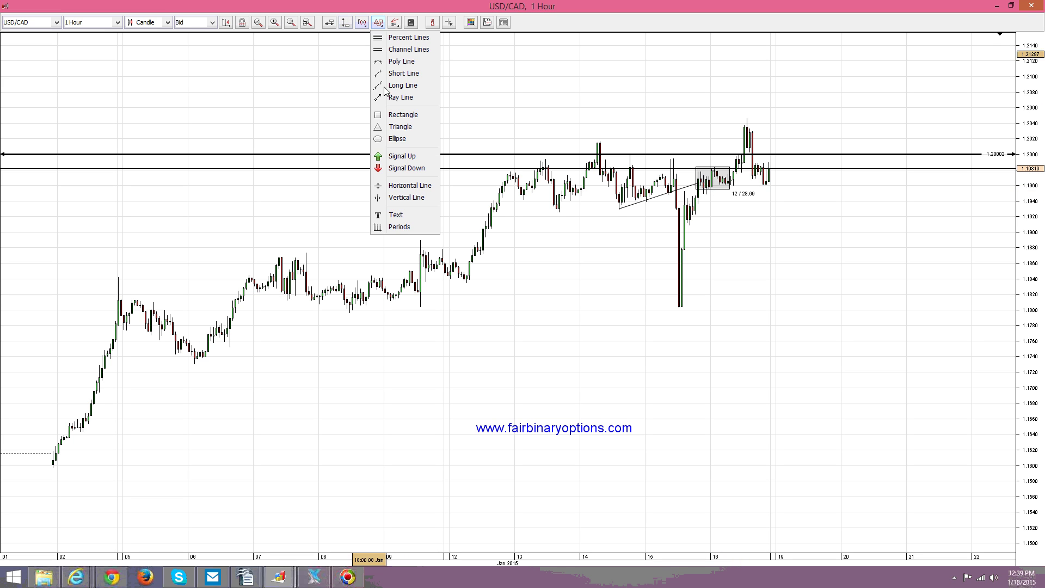
click(415, 114)
drag(758, 160, 789, 185)
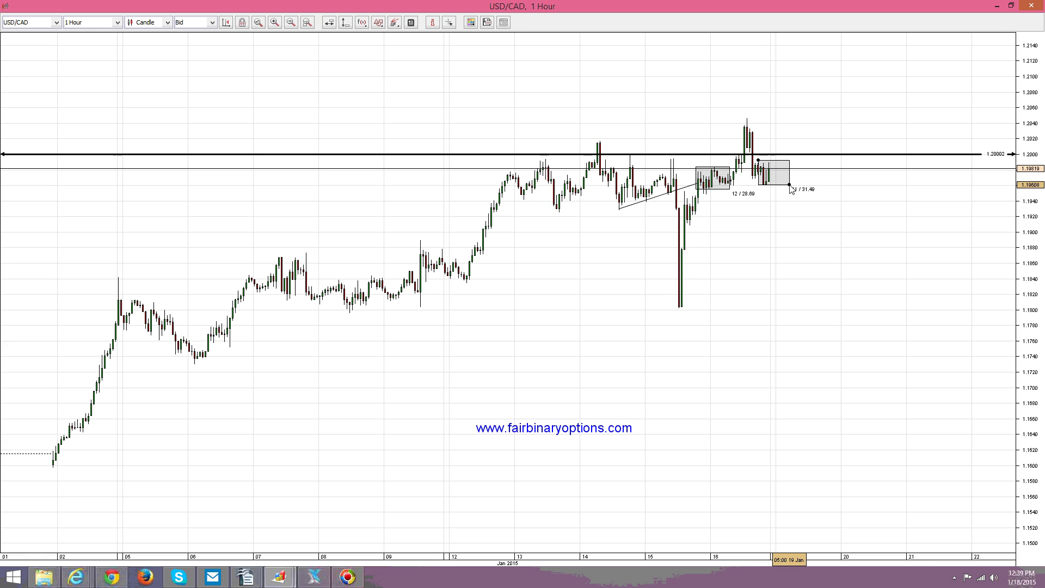
Draw a trendline from 16 Jan out toward 20 Jan.
click(384, 25)
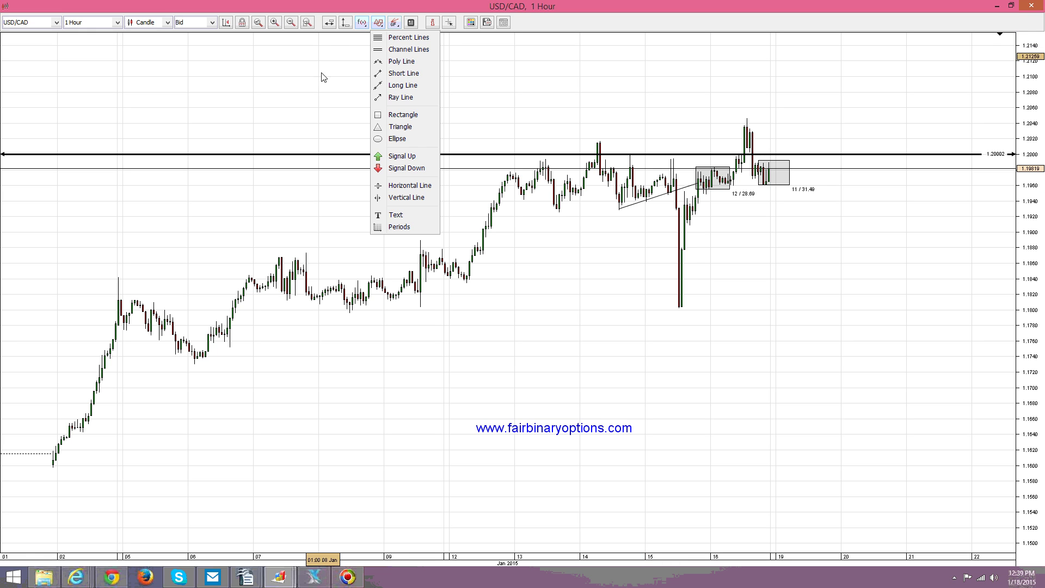
click(405, 74)
drag(700, 190, 825, 179)
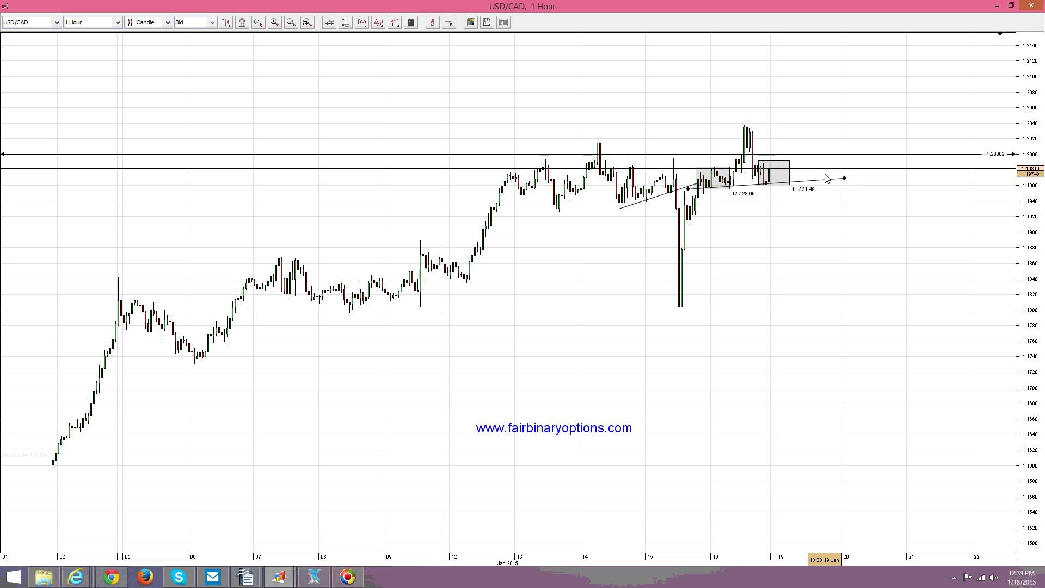
Make the new trendline thick and blue.
right_click(825, 175)
mouse_move(904, 247)
click(941, 256)
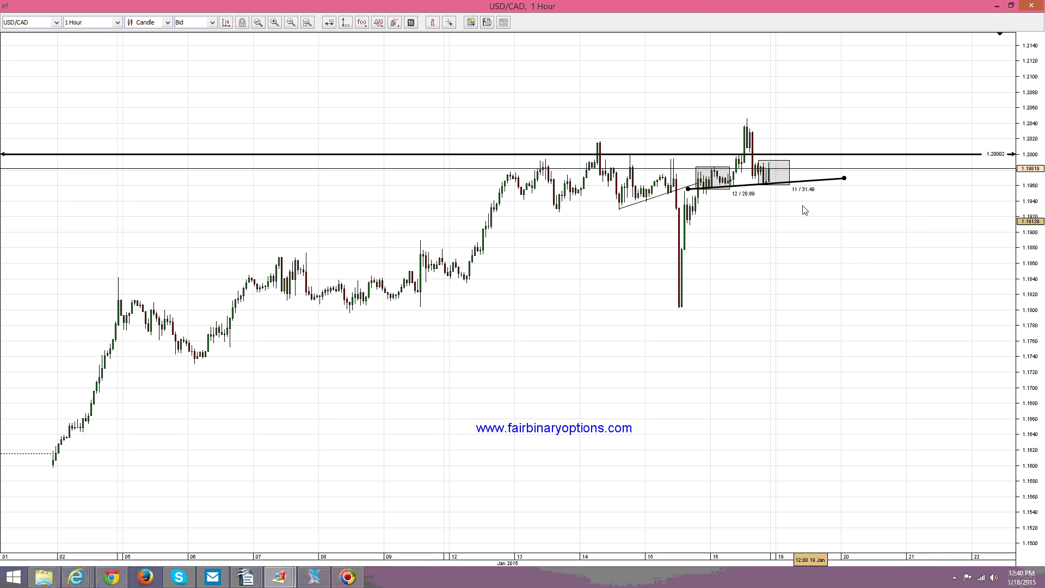
right_click(811, 182)
mouse_move(892, 221)
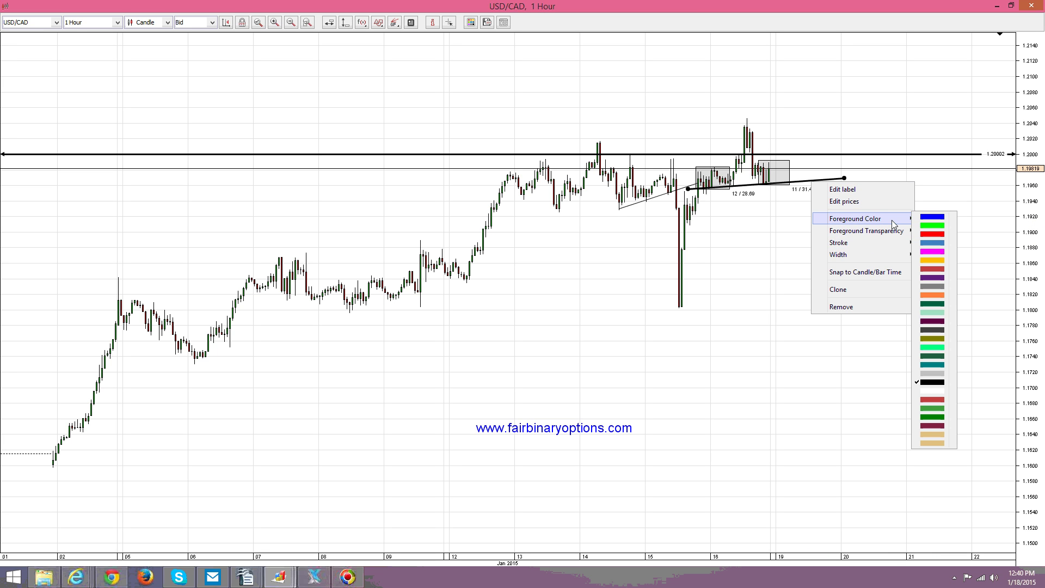
click(927, 217)
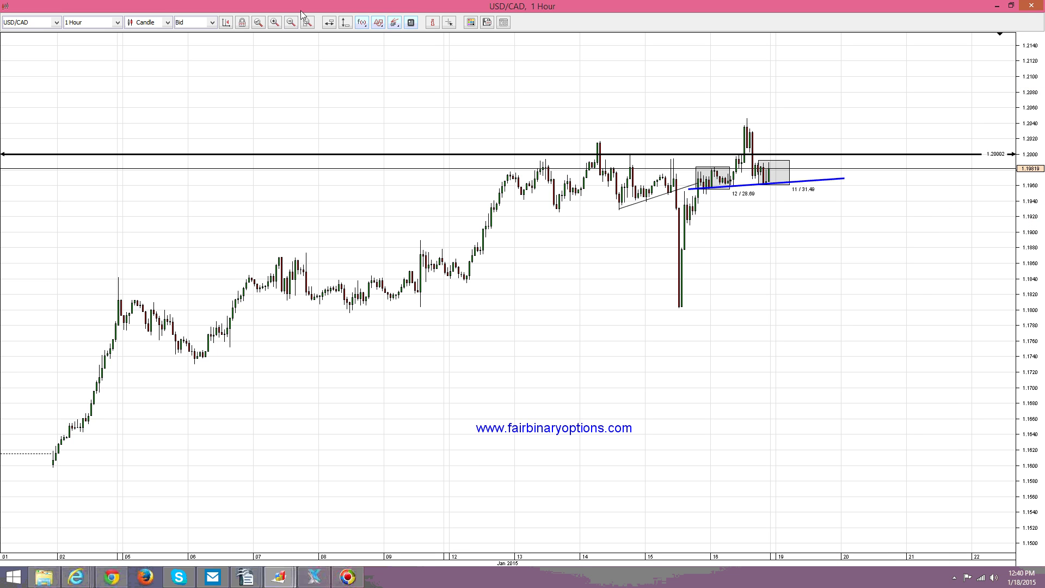
Draw a short line from the 16 Jan spike high down to the latest candles.
click(375, 21)
click(410, 74)
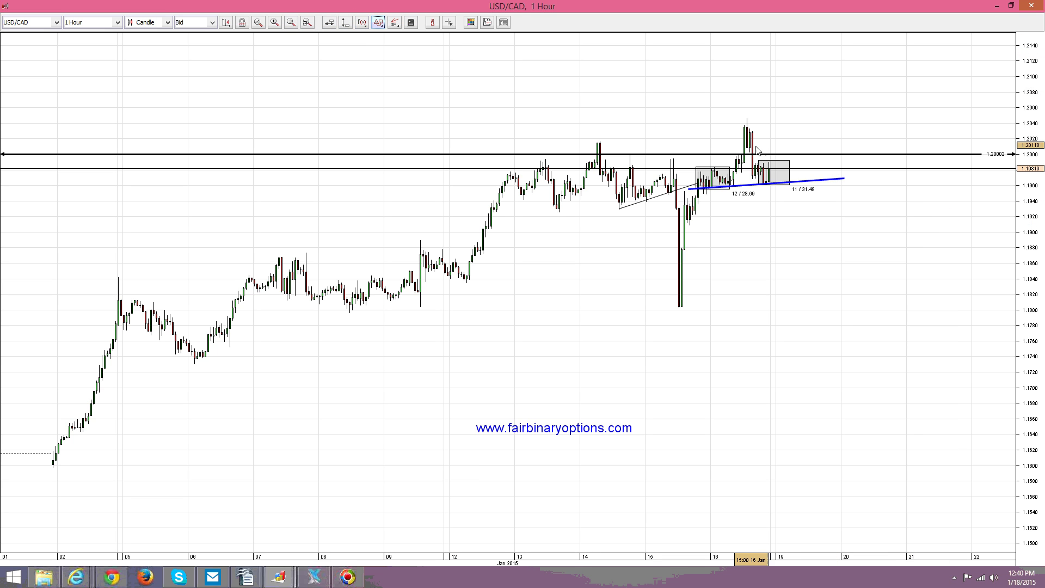
click(747, 118)
click(760, 182)
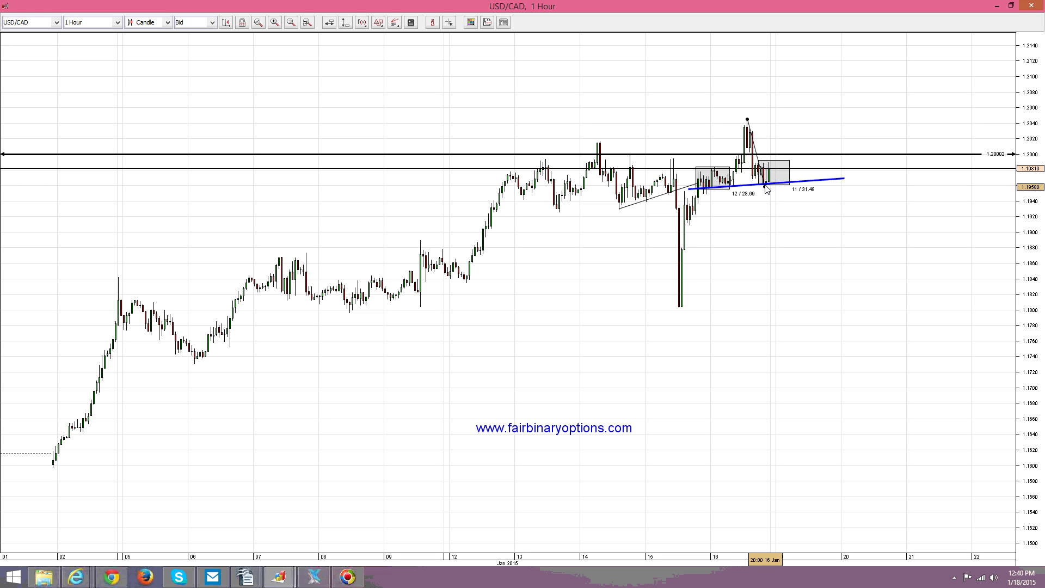
Clone the short line to drop below the blue trendline, and add another horizontal line.
right_click(753, 138)
click(802, 240)
drag(764, 150, 815, 212)
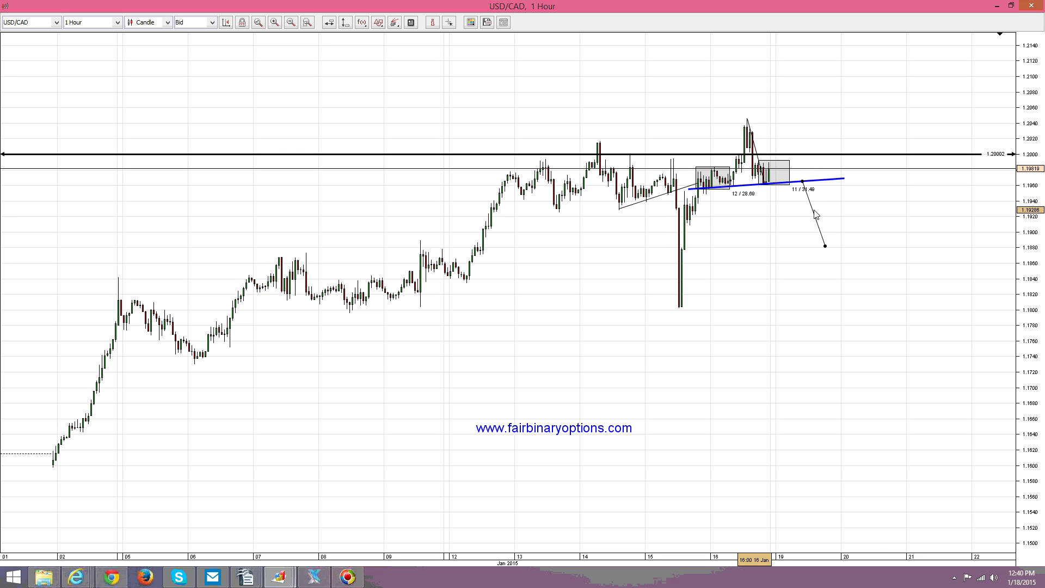
click(865, 233)
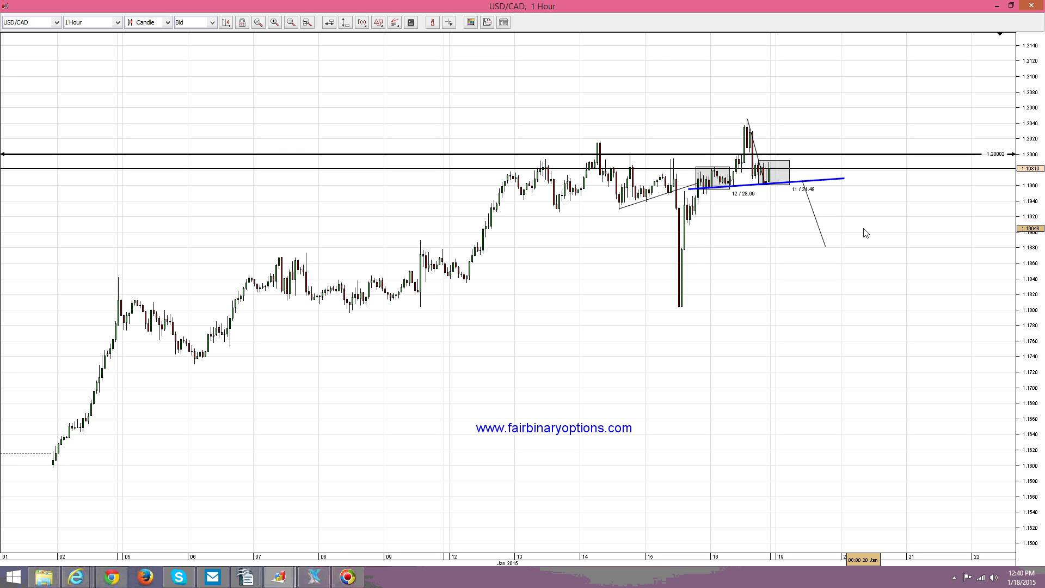
click(329, 22)
click(339, 192)
Set horizontal lines at 1.18817 and 1.19027 and draw a rectangle zone between them.
drag(769, 206, 842, 250)
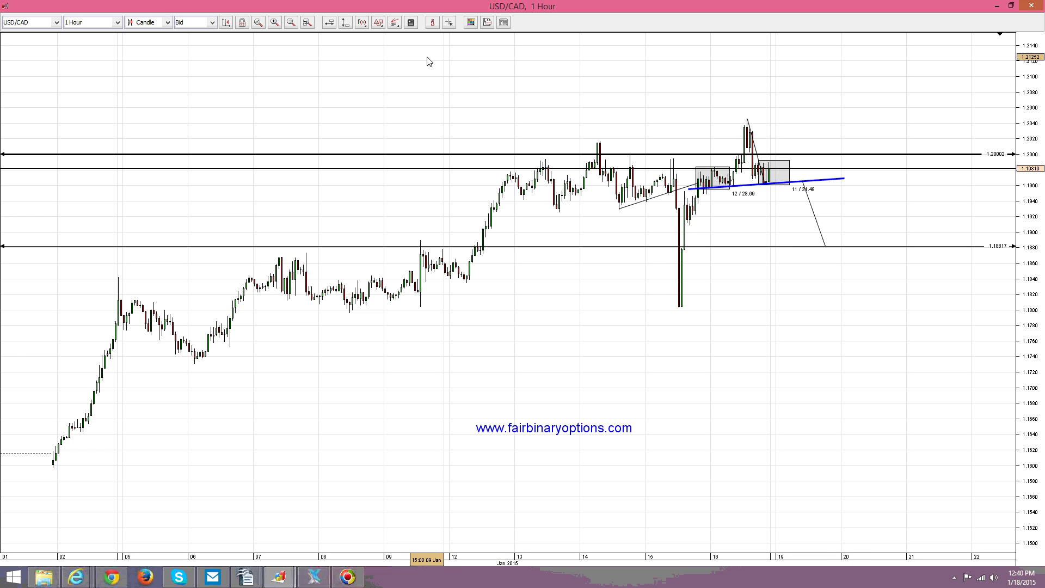
click(331, 24)
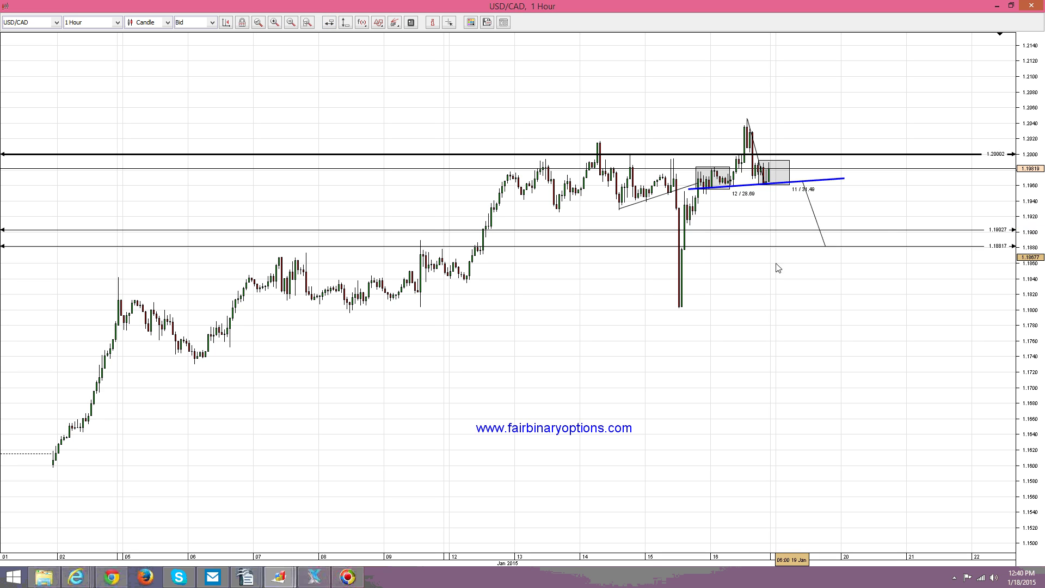
click(378, 22)
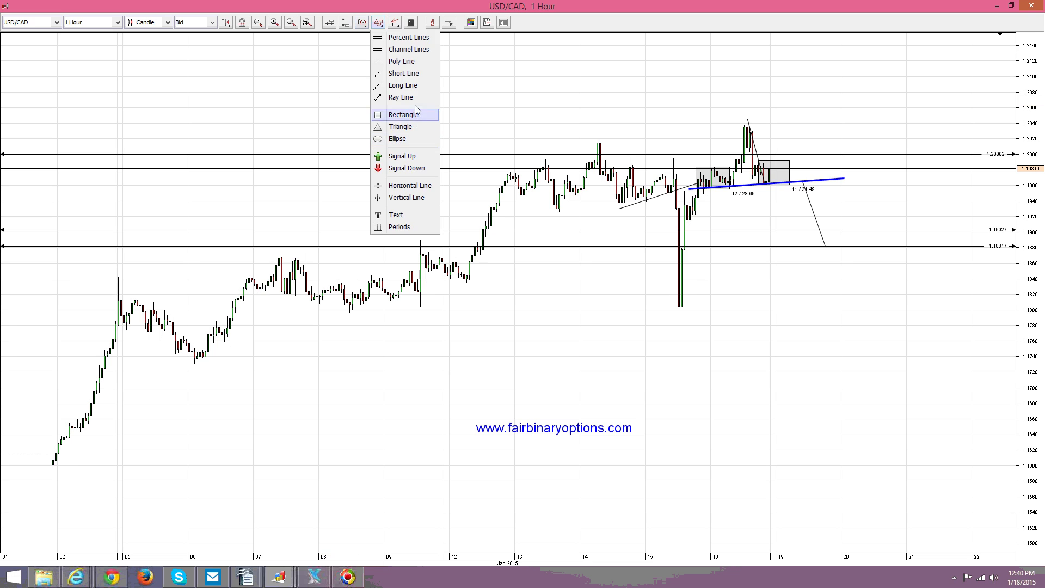
click(401, 115)
drag(830, 230, 956, 246)
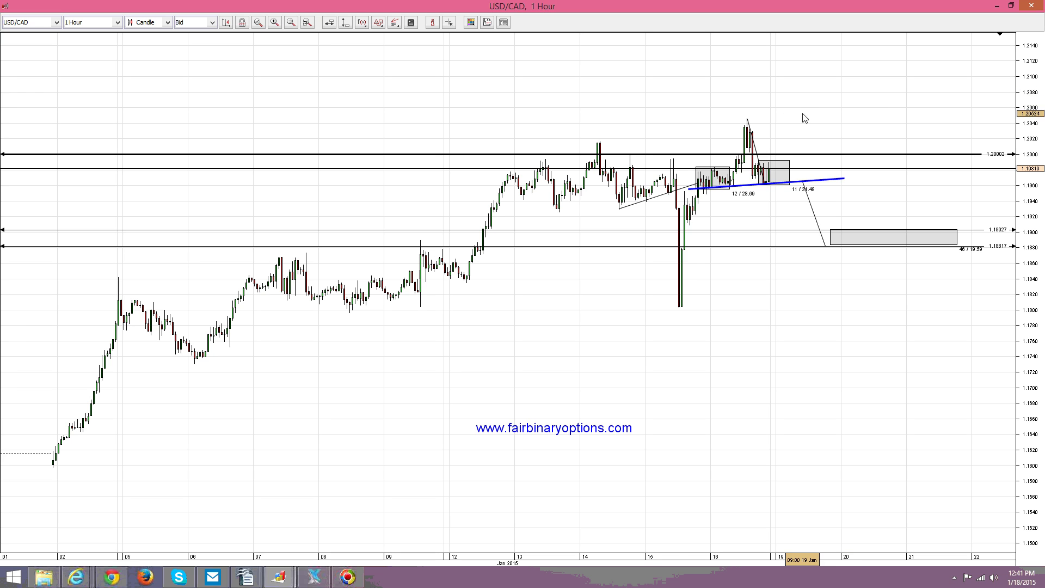
Draw a thin rectangle zone from the 1.2048 peak out to about 22 Jan.
click(383, 24)
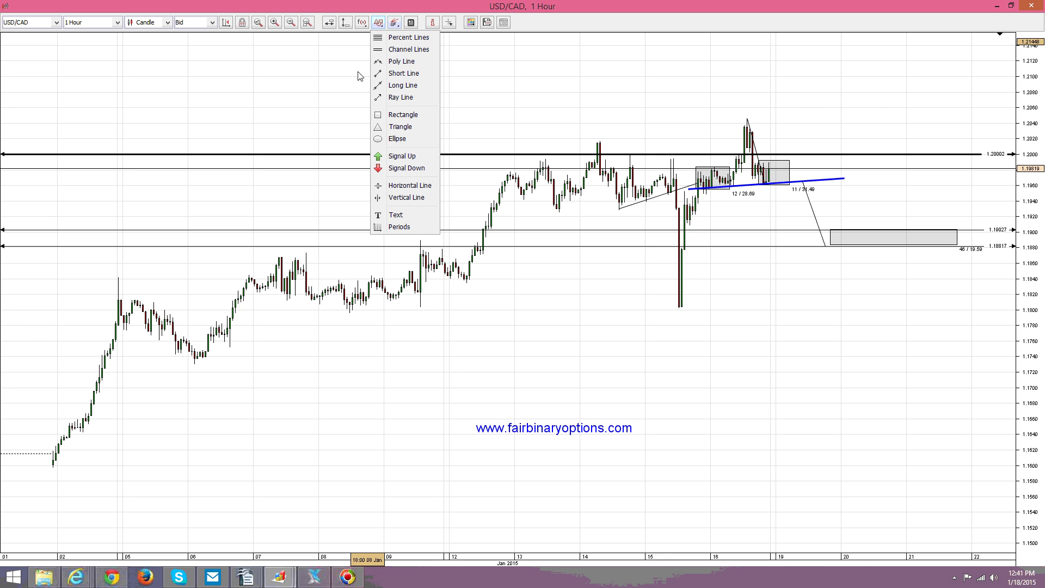
click(423, 116)
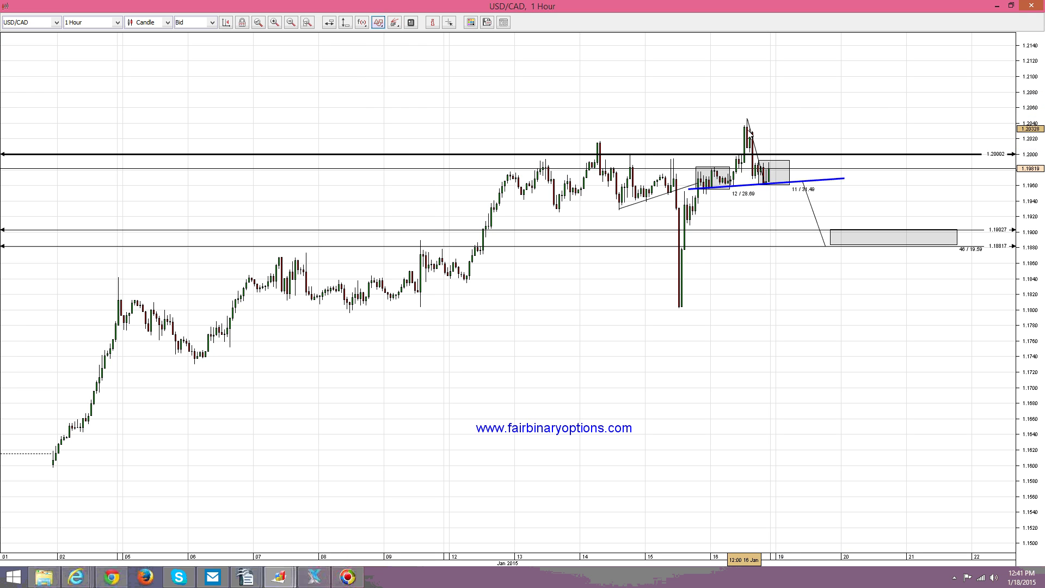
mouse_move(747, 118)
mouse_down()
mouse_move(1000, 121)
mouse_move(1007, 106)
mouse_up()
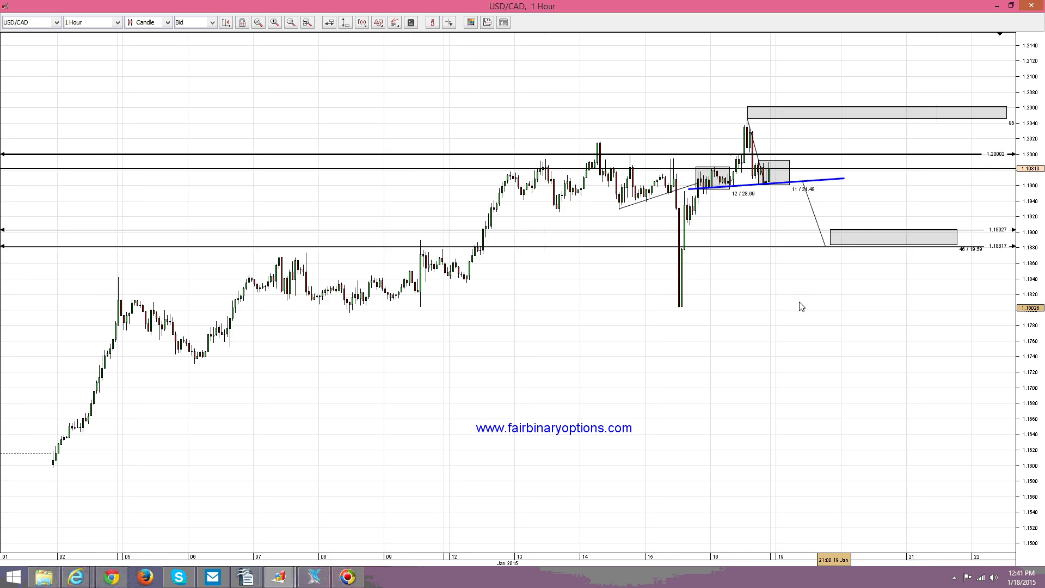
scroll(783, 303, down, 3)
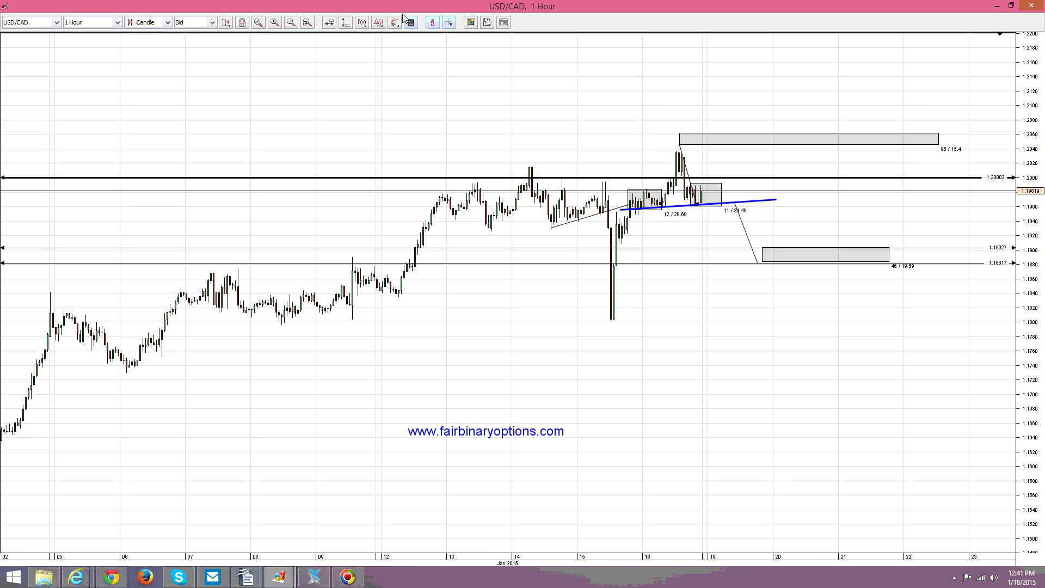
Place three Signal Up arrows inside the 1.19027–1.18817 zone box.
click(379, 24)
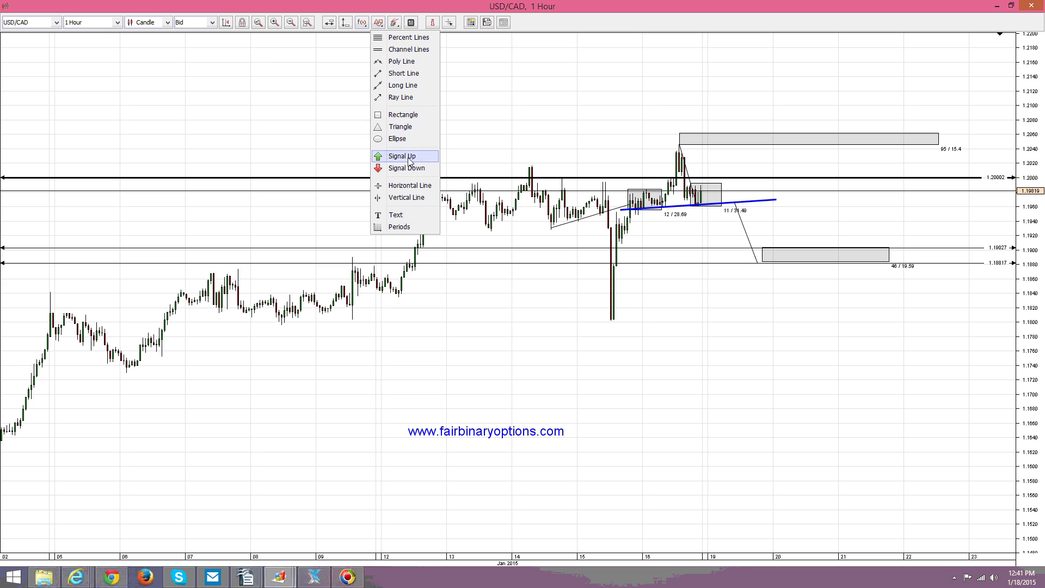
click(388, 155)
click(766, 259)
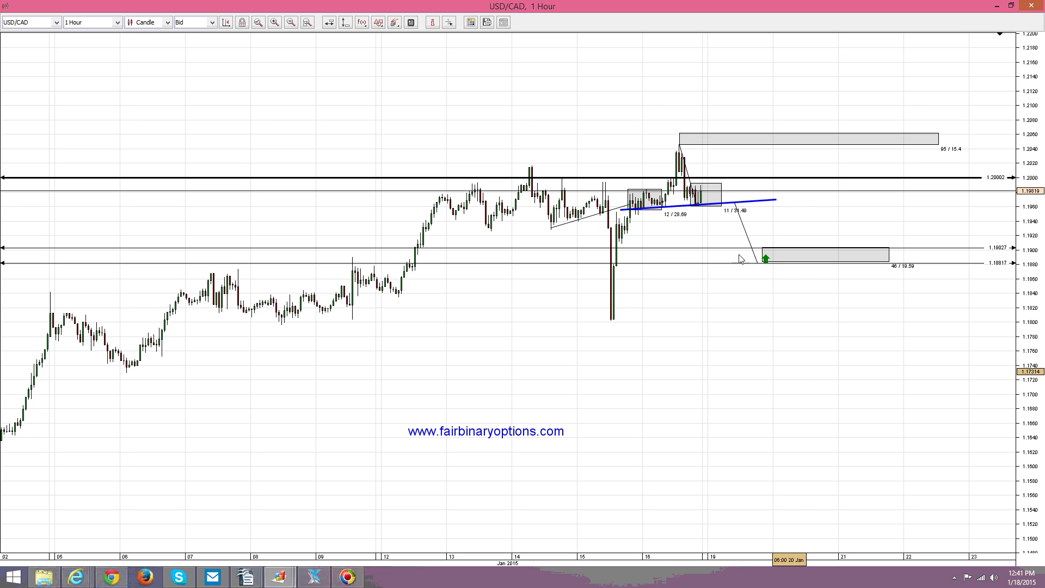
click(379, 25)
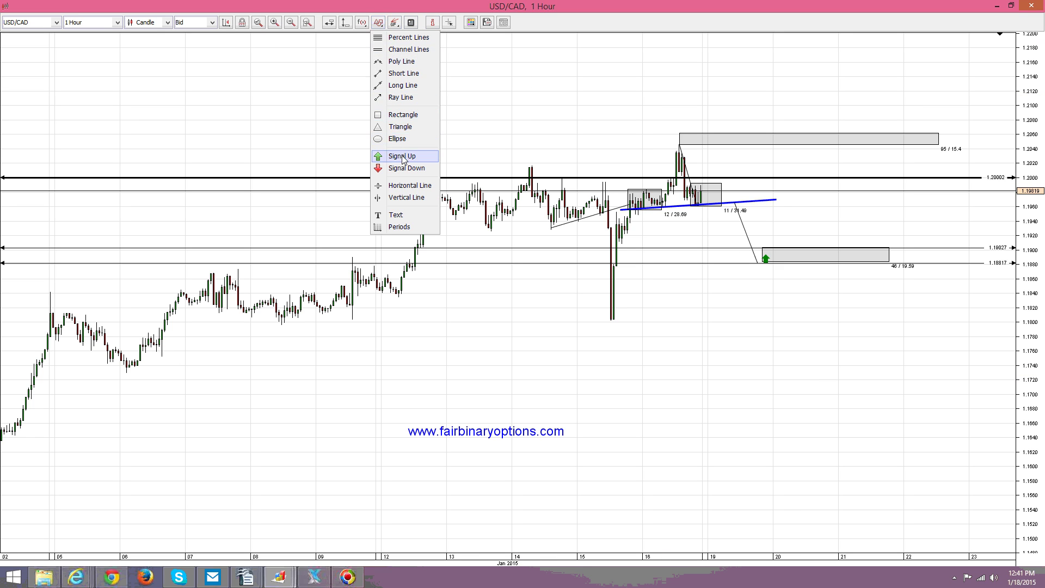
click(401, 157)
click(779, 252)
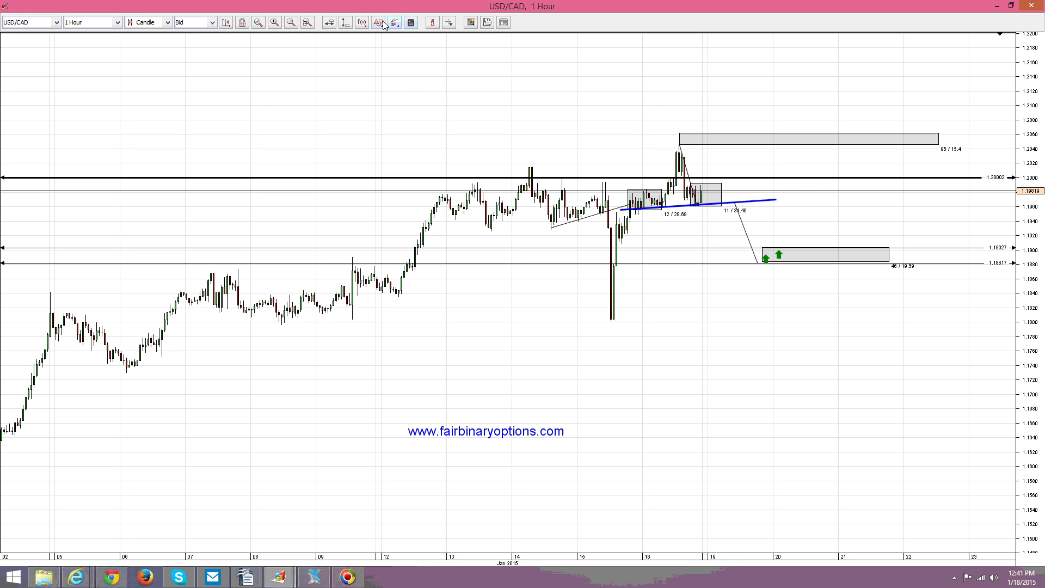
click(380, 23)
click(412, 157)
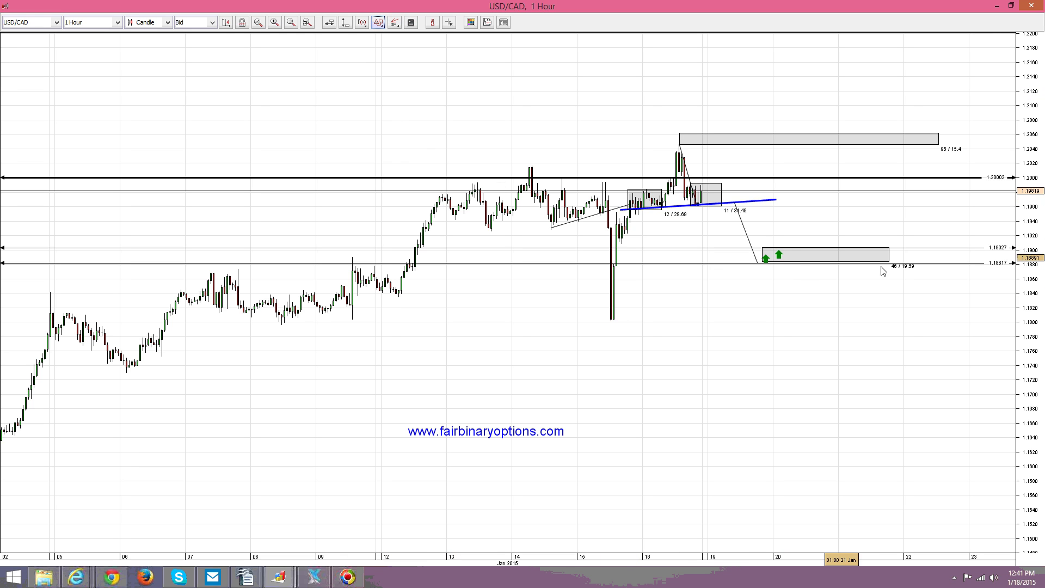
click(797, 255)
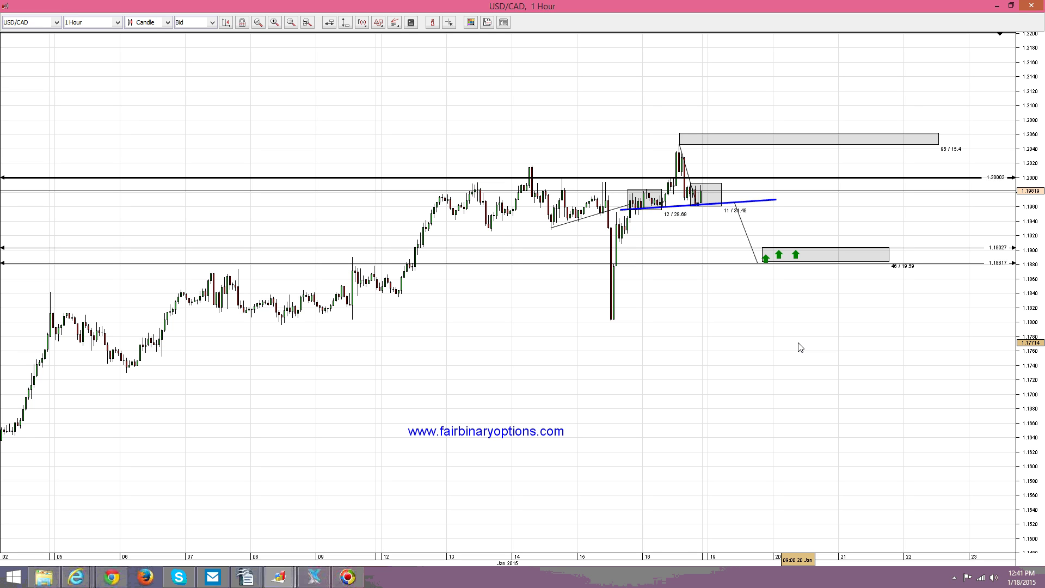
Add a two-line text note: 'looking to buy call options by the time 1.19 level comes' / 'end of week expiratoion date'.
click(378, 22)
click(410, 214)
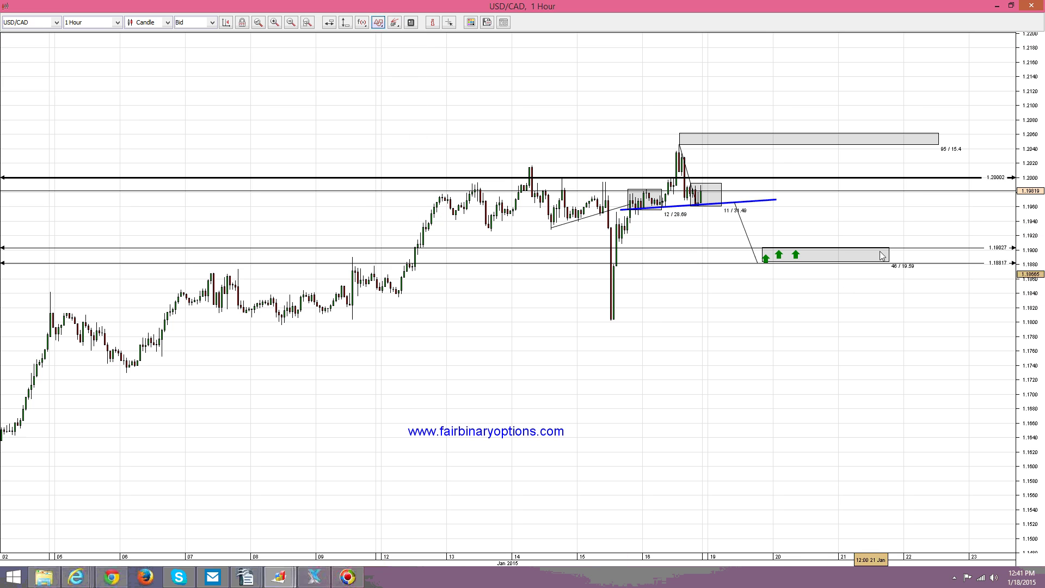
click(683, 280)
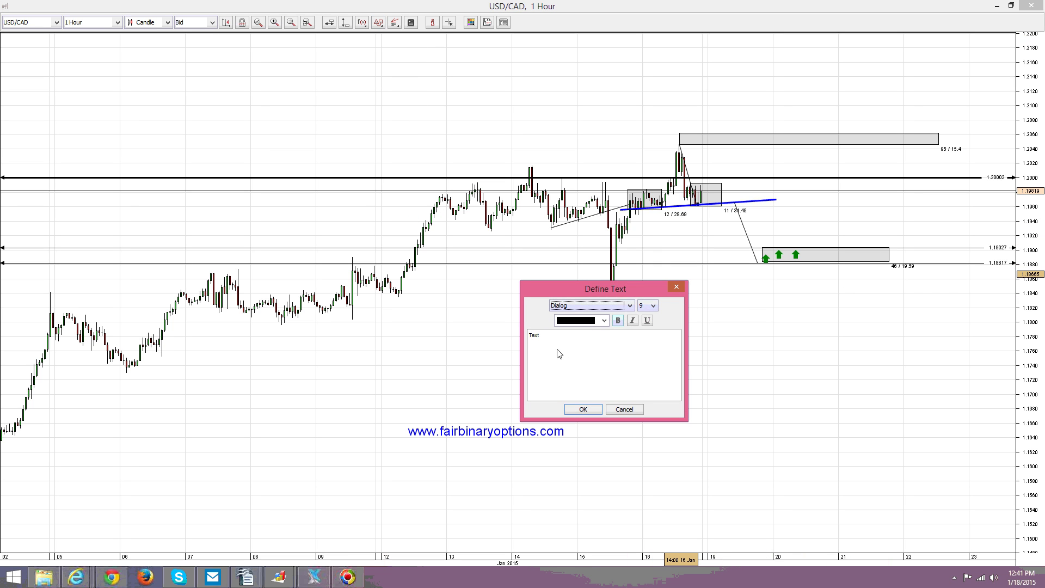
text(looking to buy call options by the time)
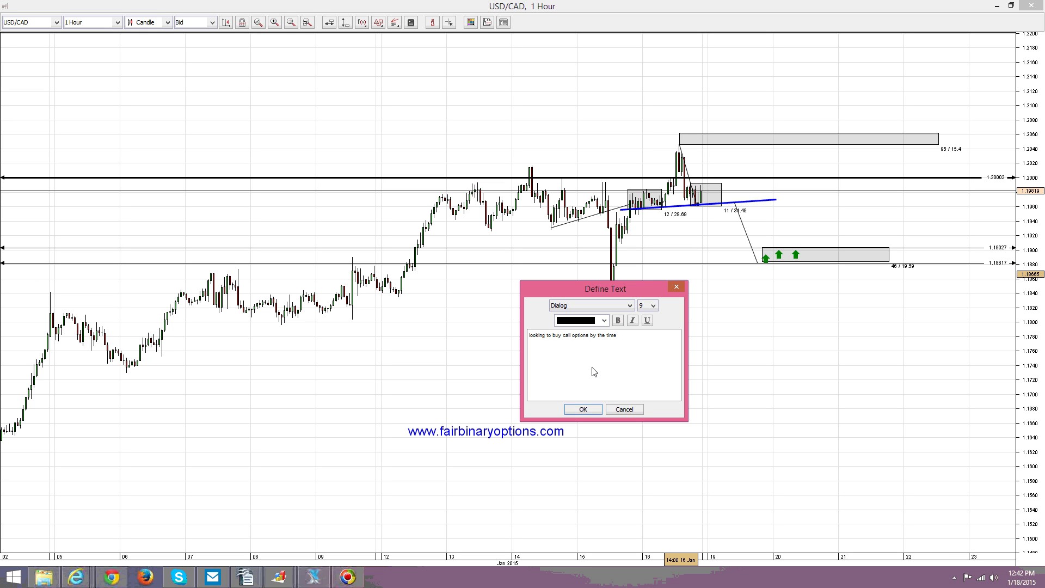
text( 1.19 level comes)
key(Return)
text(end of week expiratoion date)
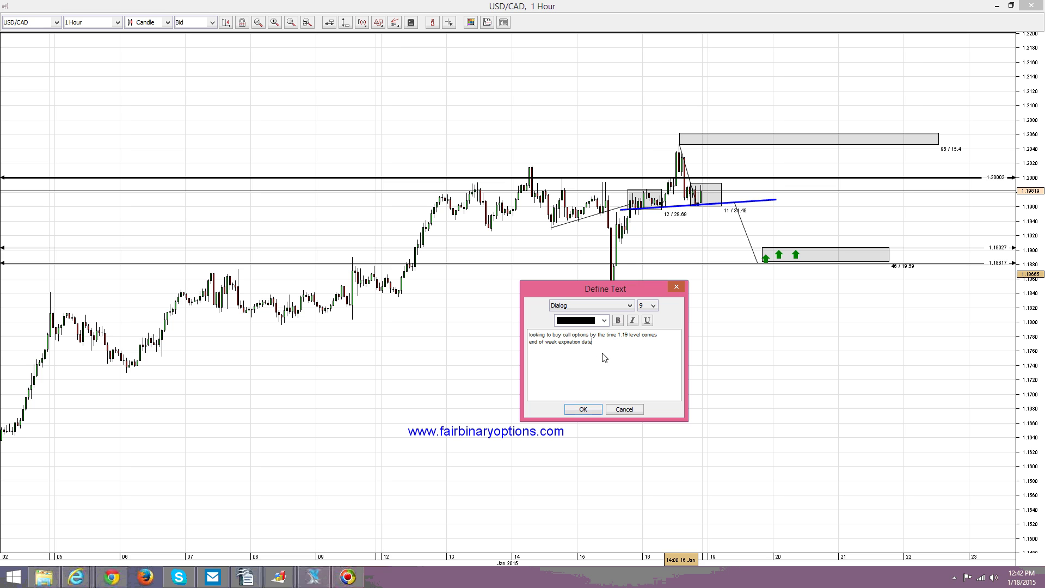
Format the note at size 24 in red, then move it below the lower zone.
drag(599, 348, 532, 324)
click(652, 306)
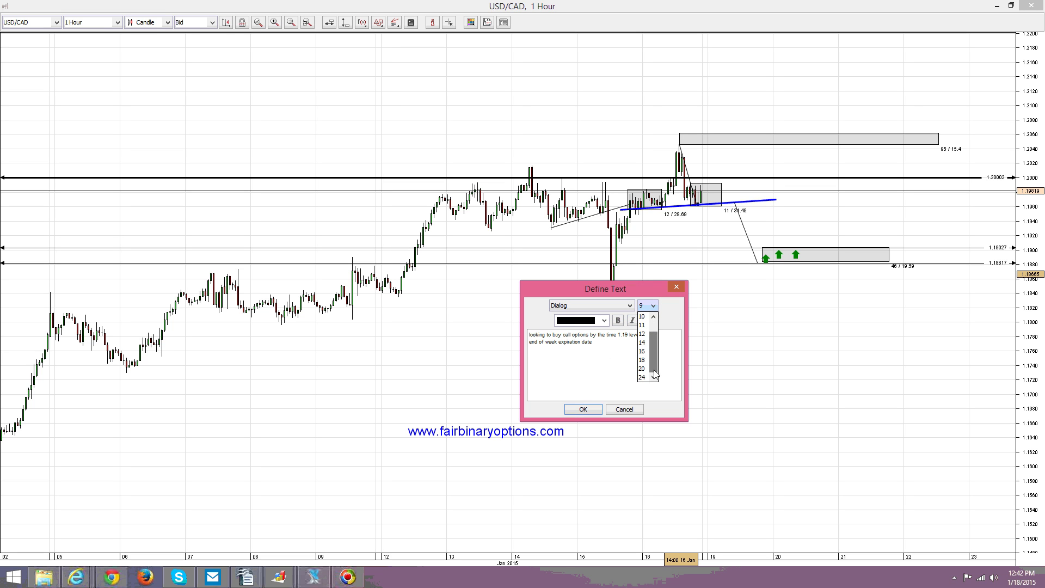
click(642, 377)
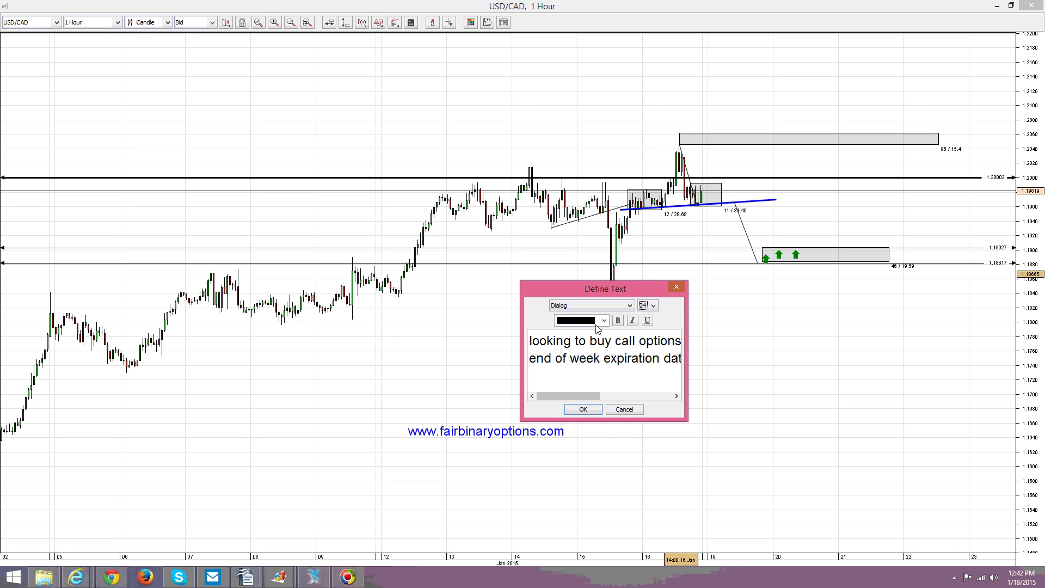
click(603, 321)
click(584, 350)
click(586, 409)
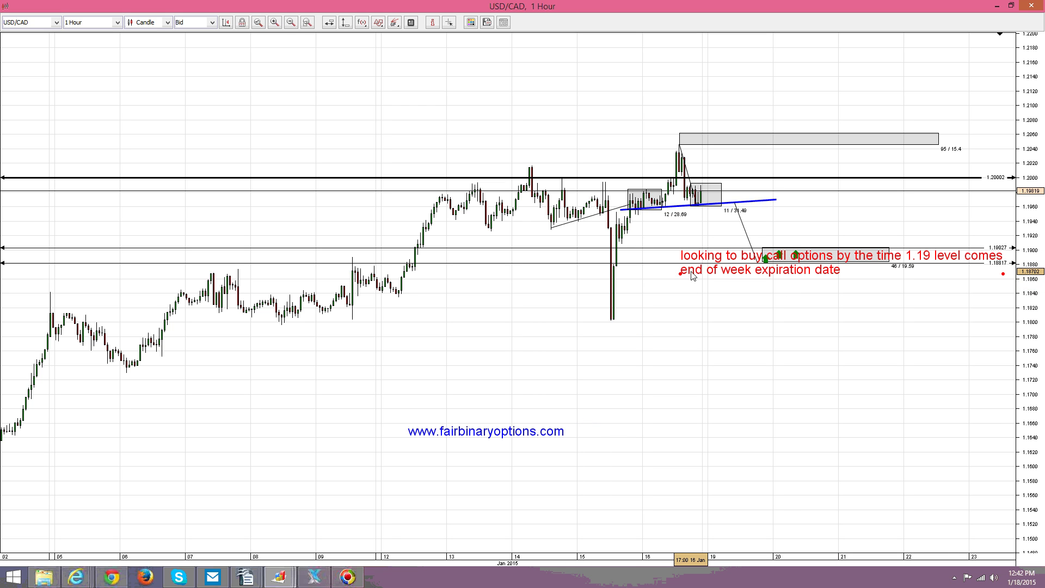
mouse_move(692, 275)
mouse_down()
mouse_move(593, 318)
mouse_move(652, 313)
mouse_up()
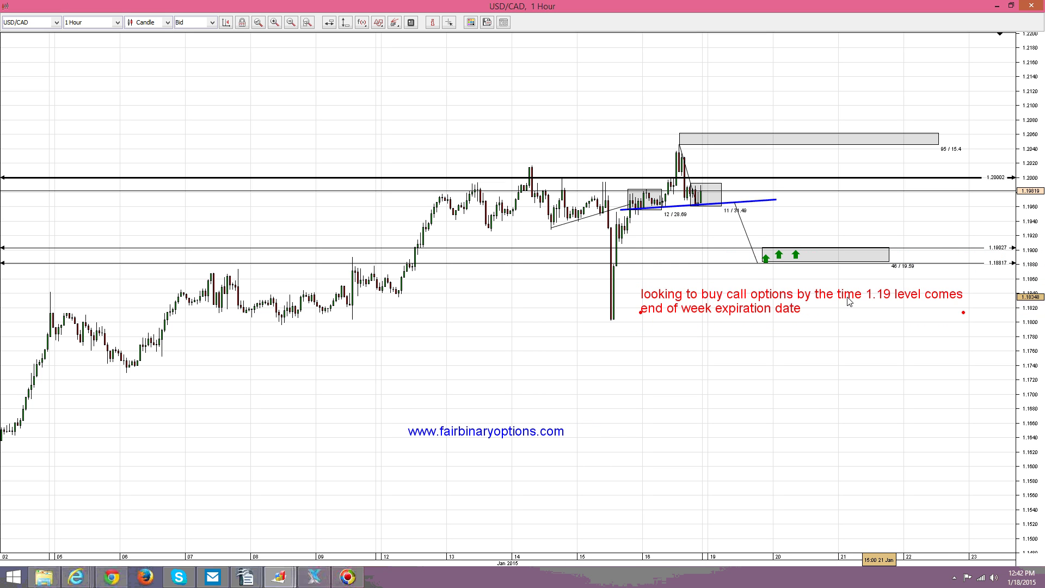
Draw a poly line from the latest price down to the lower zone, then up past 1.2100.
click(378, 23)
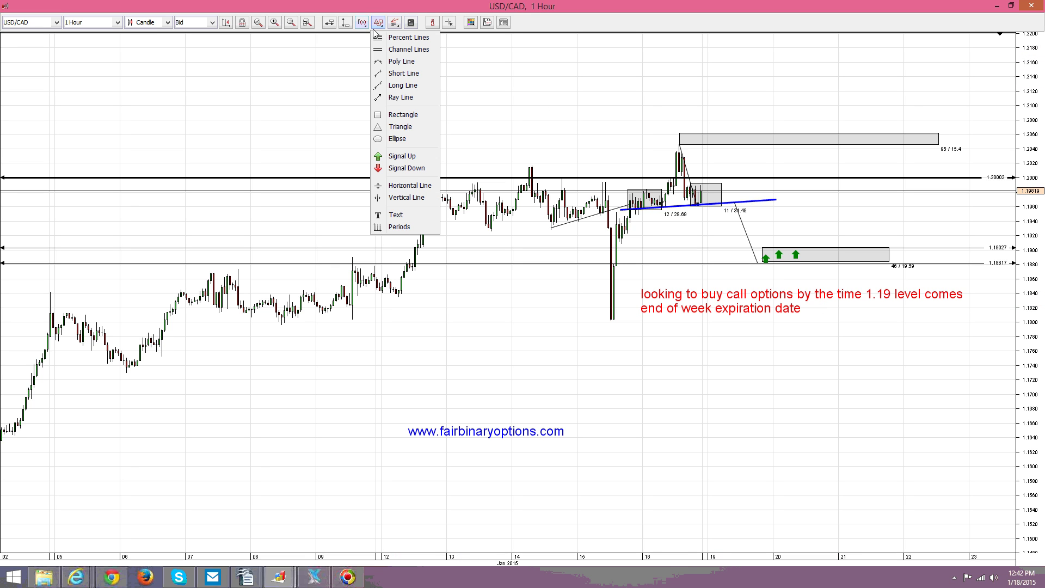
click(416, 62)
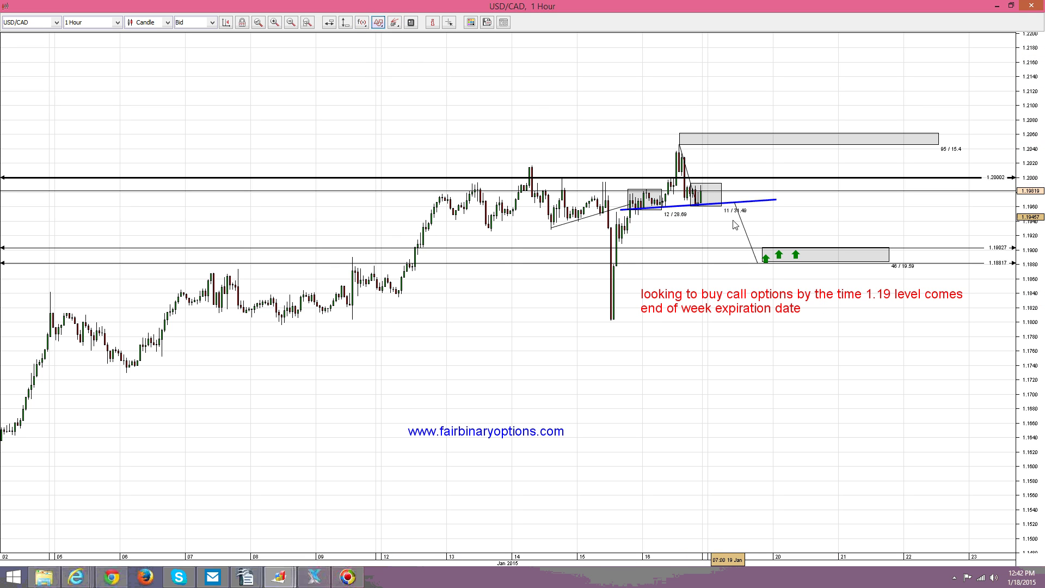
click(711, 200)
click(754, 260)
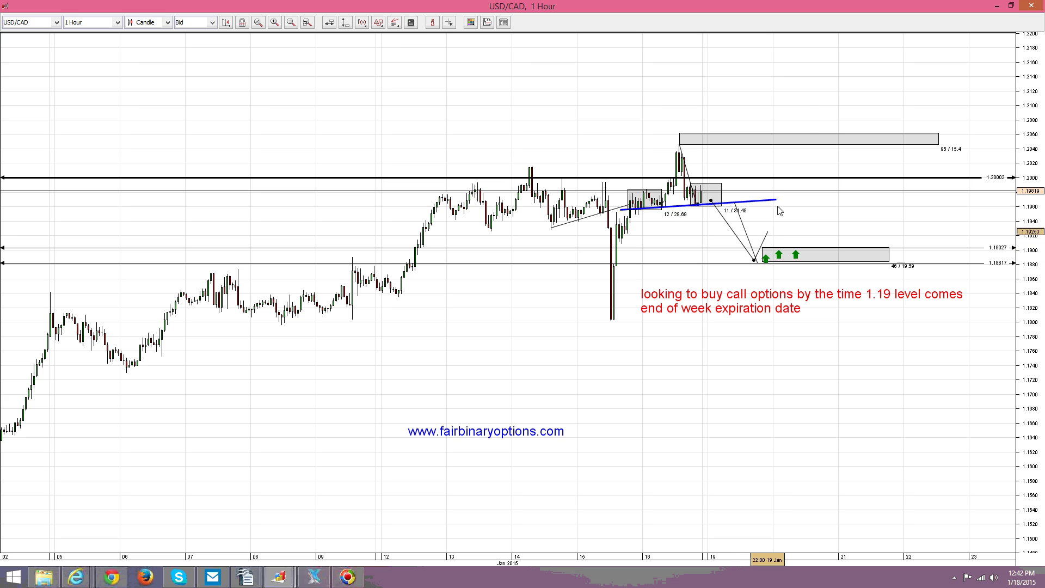
double_click(816, 93)
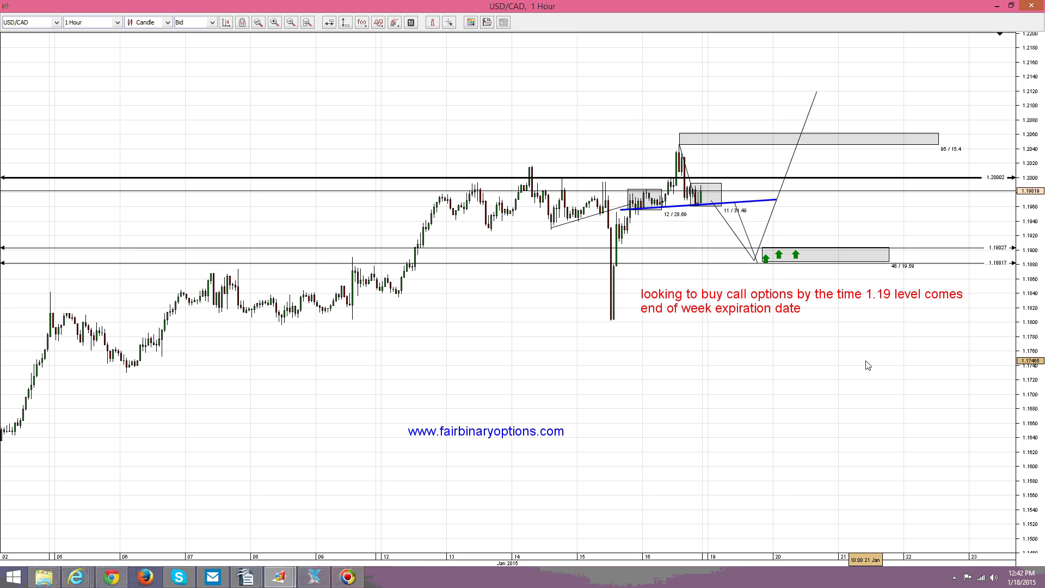